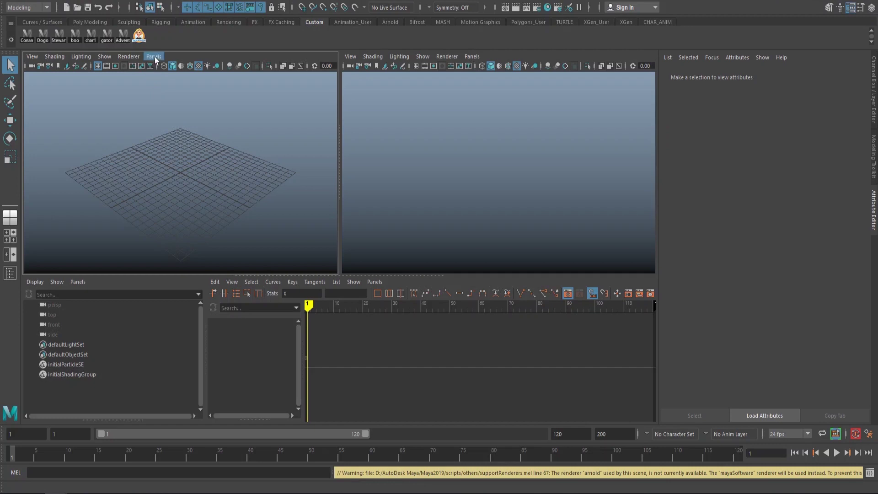
# Switch the first viewport to the side orthographic camera.
pyautogui.click(154, 57)
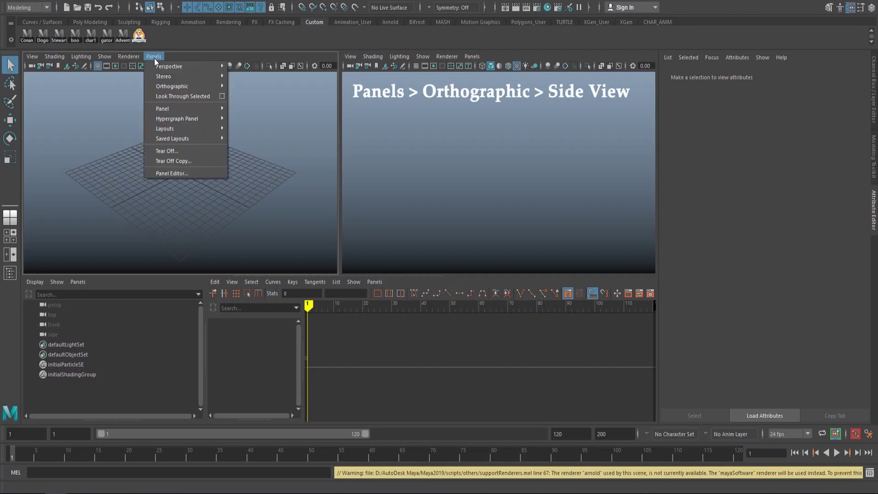
pyautogui.moveTo(196, 86)
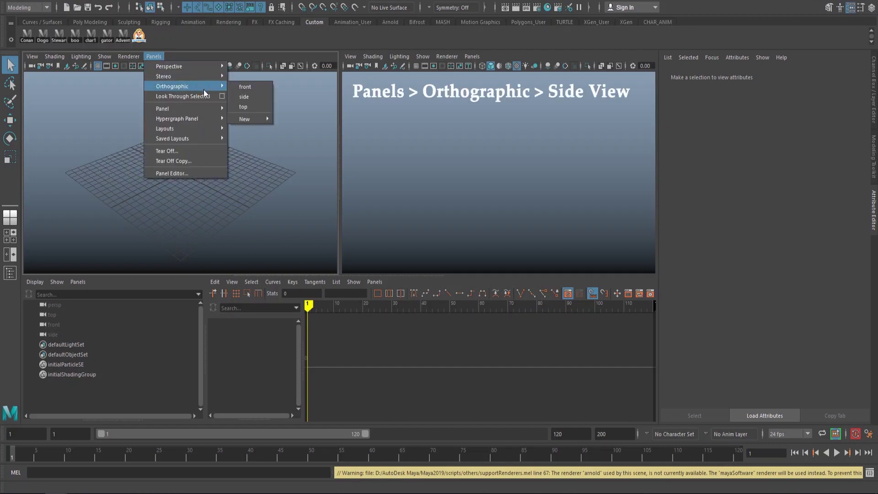
pyautogui.click(244, 96)
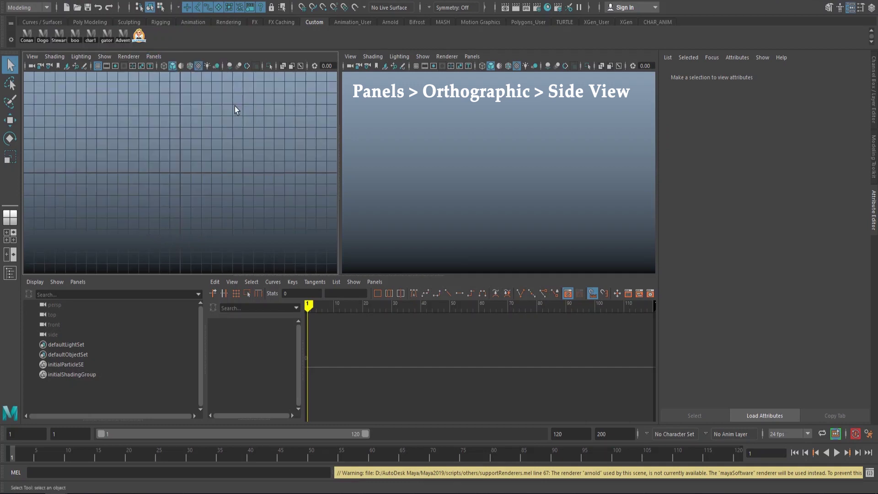
# Start importing a movie as the side view's image plane via View > Image Plane > Import Movie.
pyautogui.click(32, 59)
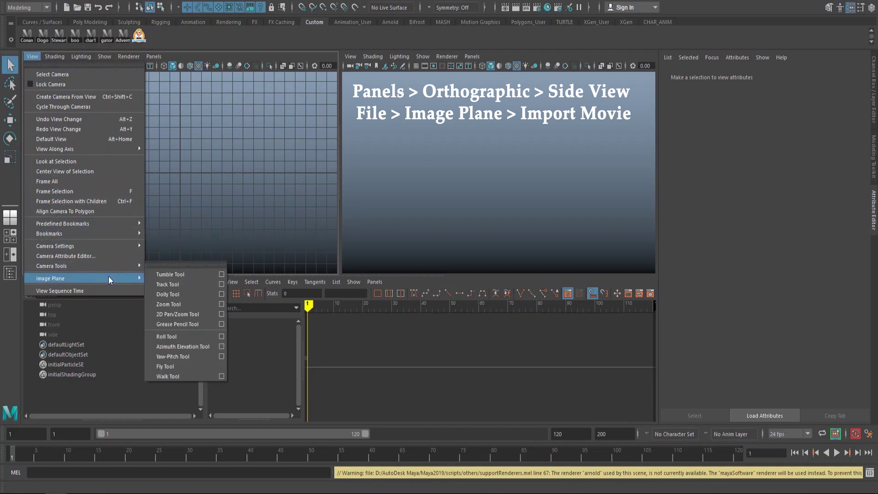
pyautogui.moveTo(108, 278)
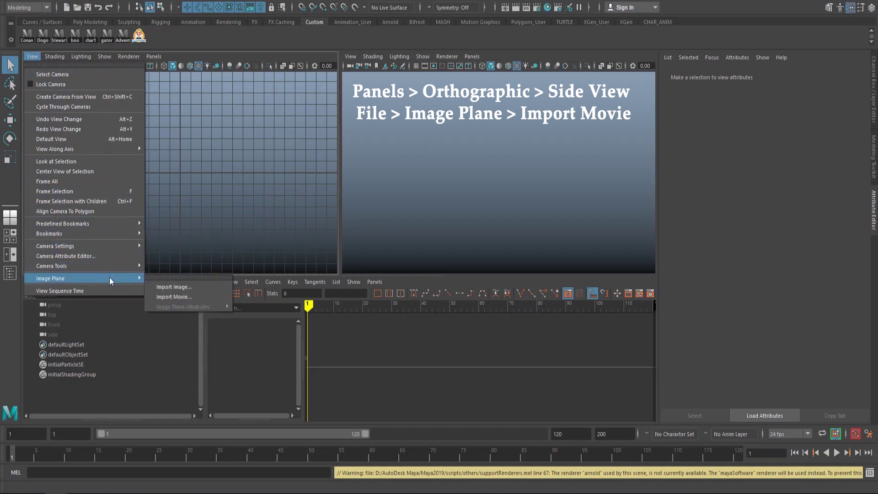
pyautogui.click(171, 298)
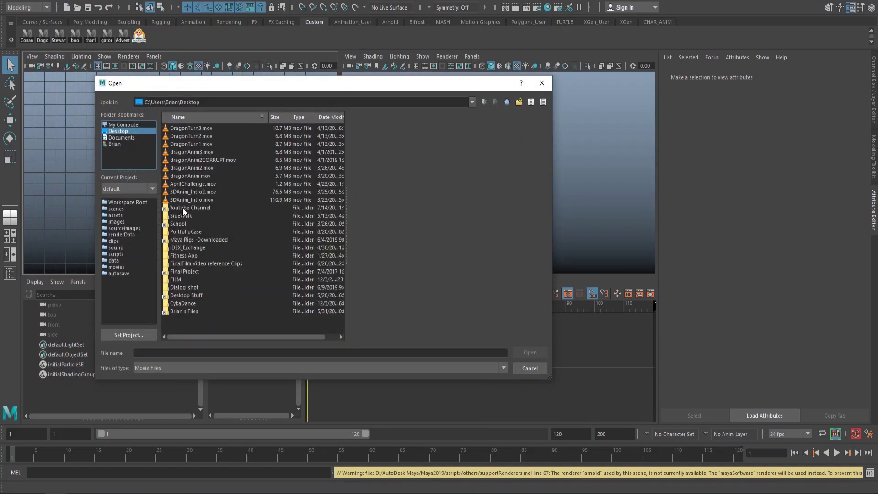
# Open swordreference.mp4 from Youtube Channel\Videos\Video_6_Animators_life, with Files of type set to All Files.
pyautogui.doubleClick(182, 208)
pyautogui.doubleClick(178, 136)
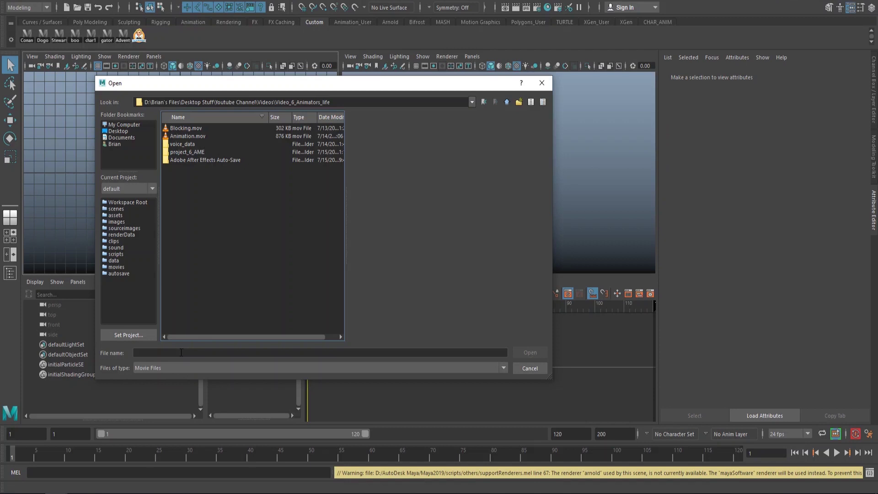
pyautogui.click(173, 366)
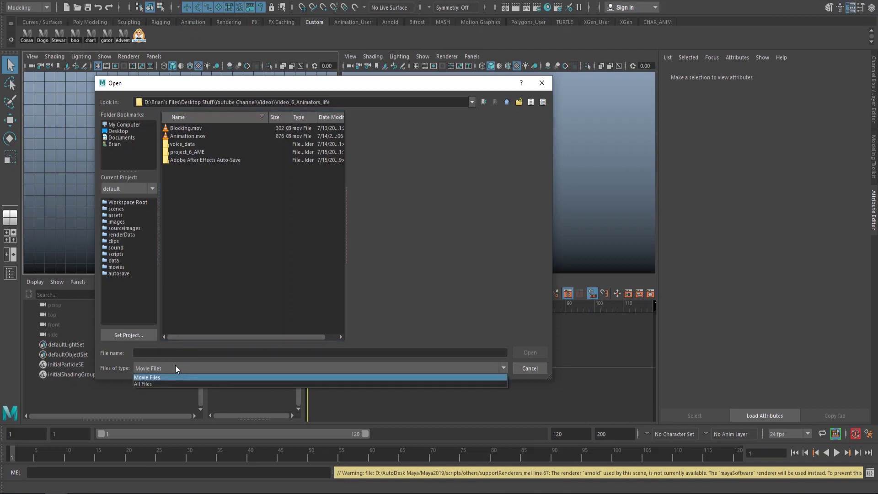
pyautogui.click(151, 384)
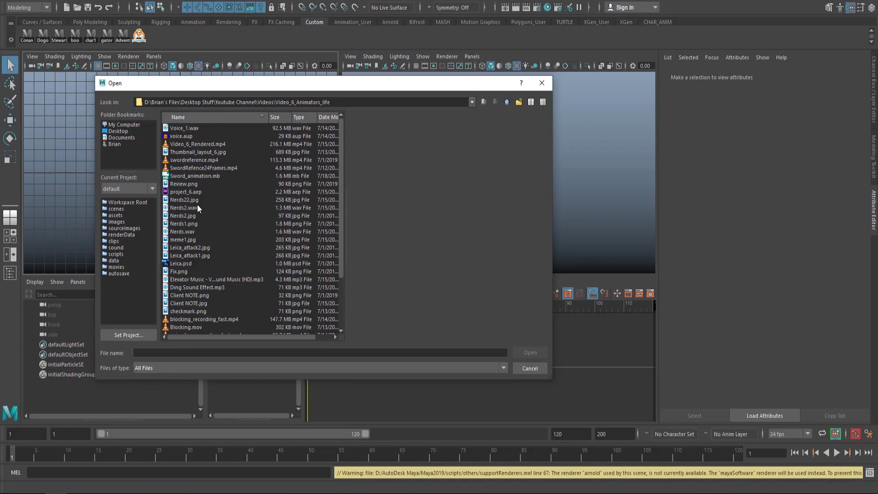
pyautogui.scroll(-1, 225, 219)
pyautogui.scroll(1, 225, 219)
pyautogui.click(221, 167)
pyautogui.click(531, 352)
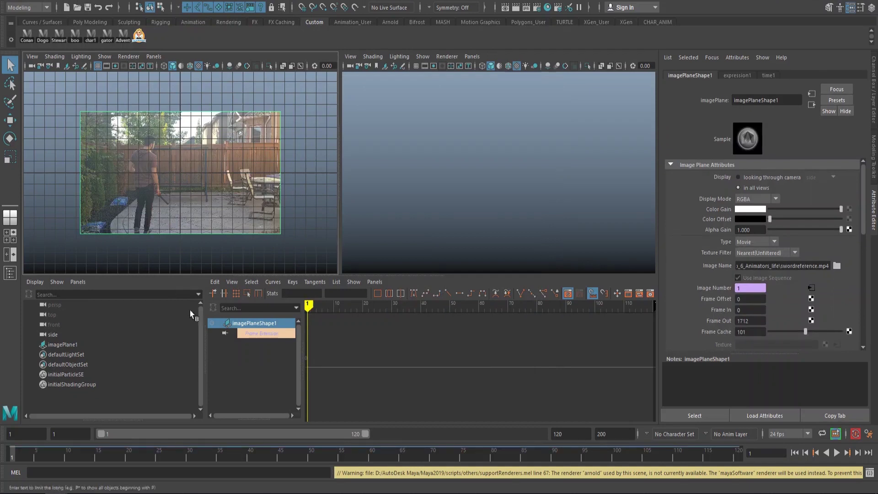
# Play and stop the reference clip with Alt+V, then switch the viewport to the persp camera.
pyautogui.hotkey('alt', 'v')
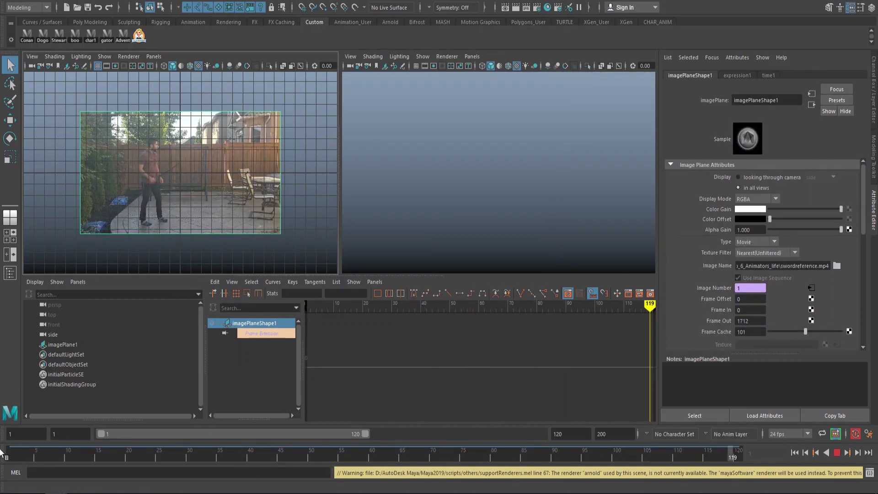
pyautogui.hotkey('alt', 'v')
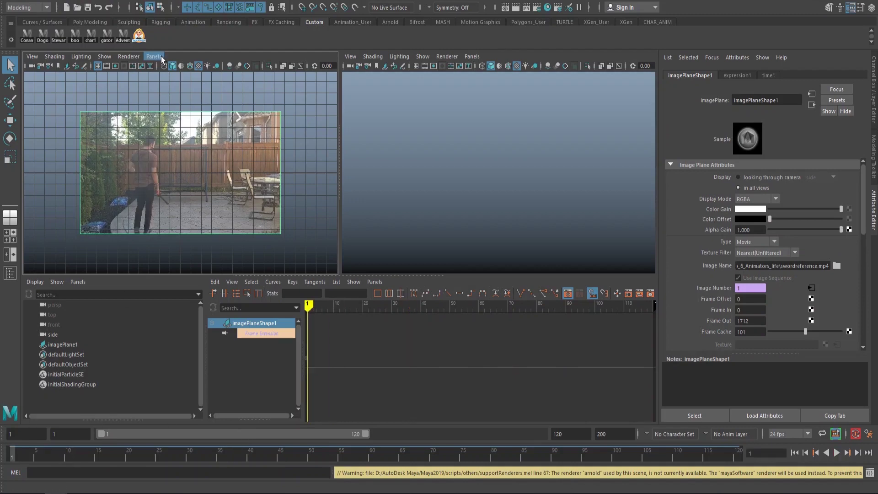
pyautogui.click(160, 56)
pyautogui.moveTo(183, 66)
pyautogui.click(246, 68)
# Tumble the perspective view, select the image plane and switch to the Move tool.
pyautogui.moveTo(234, 178)
pyautogui.keyDown('alt'); pyautogui.mouseDown()
pyautogui.moveTo(177, 167)
pyautogui.moveTo(178, 177)
pyautogui.moveTo(229, 168)
pyautogui.mouseUp(); pyautogui.keyUp('alt')
pyautogui.click(174, 171)
pyautogui.moveTo(174, 171)
pyautogui.keyDown('alt'); pyautogui.mouseDown()
pyautogui.moveTo(188, 214)
pyautogui.moveTo(206, 211)
pyautogui.moveTo(211, 167)
pyautogui.moveTo(191, 163)
pyautogui.moveTo(143, 221)
pyautogui.moveTo(169, 167)
pyautogui.mouseUp(); pyautogui.keyUp('alt')
pyautogui.press('w')
# Reselect the image plane and scrub the timeline through frames 3, 85 and 116, back to 1.
pyautogui.click(150, 209)
pyautogui.click(169, 167)
pyautogui.hotkey('ctrl', 'a')
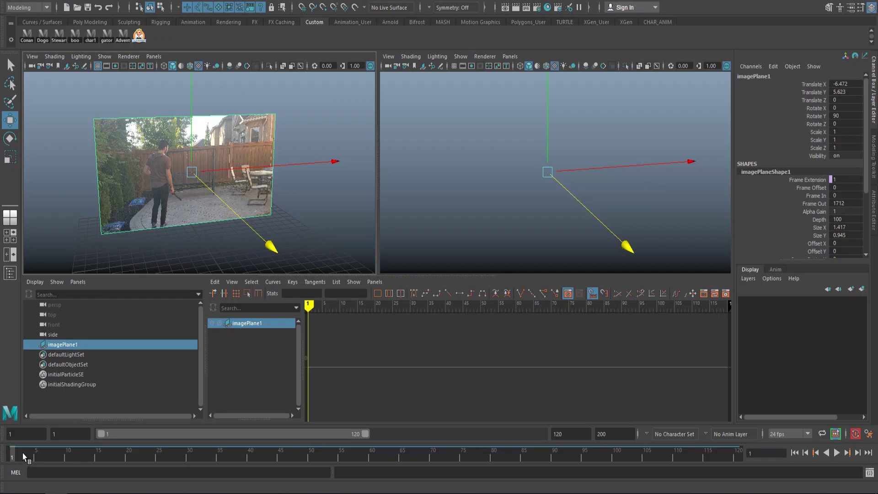
pyautogui.click(23, 448)
pyautogui.moveTo(23, 452); pyautogui.dragTo(559, 426)
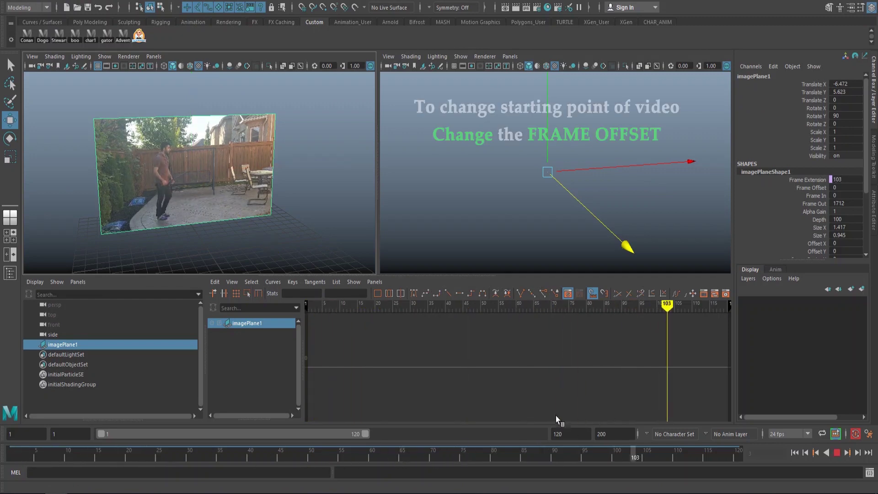
pyautogui.moveTo(14, 451); pyautogui.dragTo(463, 448)
pyautogui.moveTo(667, 418); pyautogui.dragTo(710, 414)
pyautogui.moveTo(378, 448)
pyautogui.mouseDown()
pyautogui.moveTo(254, 462)
pyautogui.moveTo(642, 445)
pyautogui.moveTo(681, 472)
pyautogui.moveTo(702, 458)
pyautogui.moveTo(735, 463)
pyautogui.mouseUp()
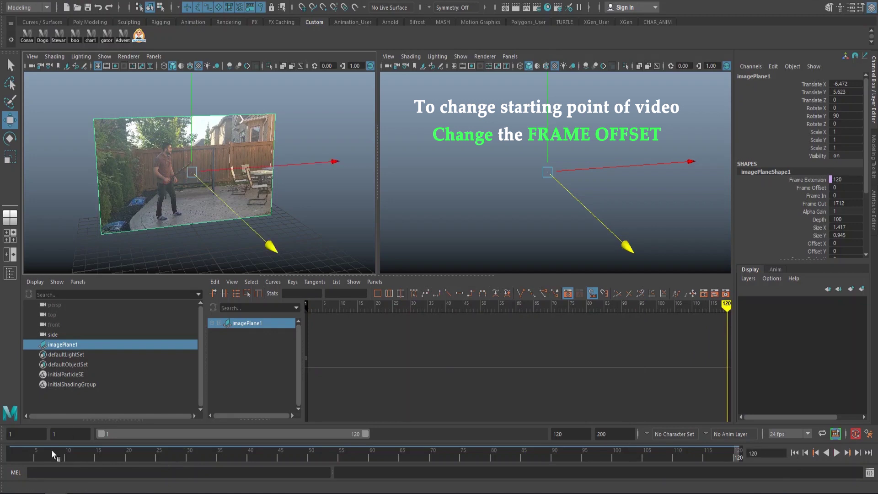
pyautogui.moveTo(21, 456); pyautogui.dragTo(13, 456)
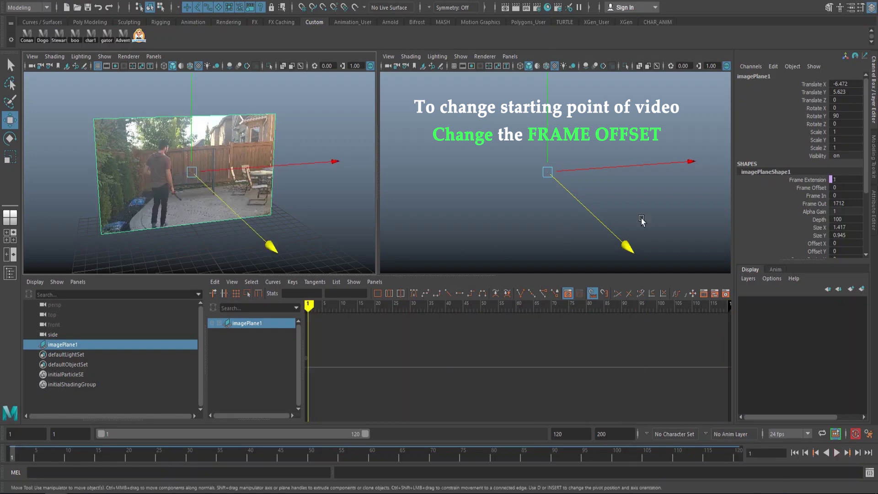
# Set the image plane's Frame Offset to 120.
pyautogui.click(817, 180)
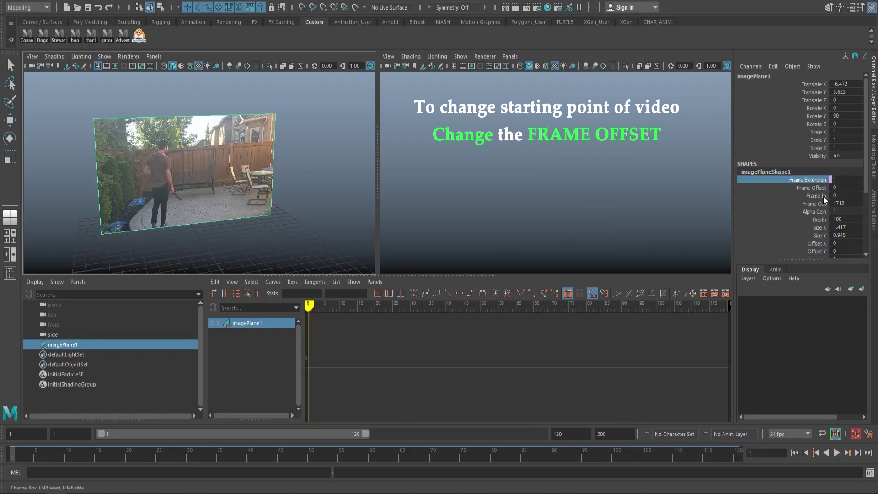
pyautogui.click(822, 188)
pyautogui.moveTo(522, 207); pyautogui.dragTo(726, 200, button='middle')
pyautogui.click(839, 188)
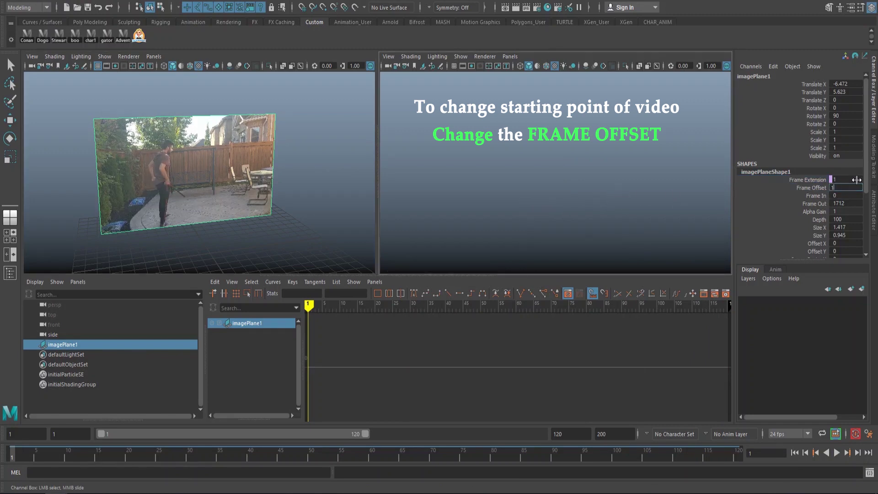
pyautogui.write('120')
pyautogui.press('Return')
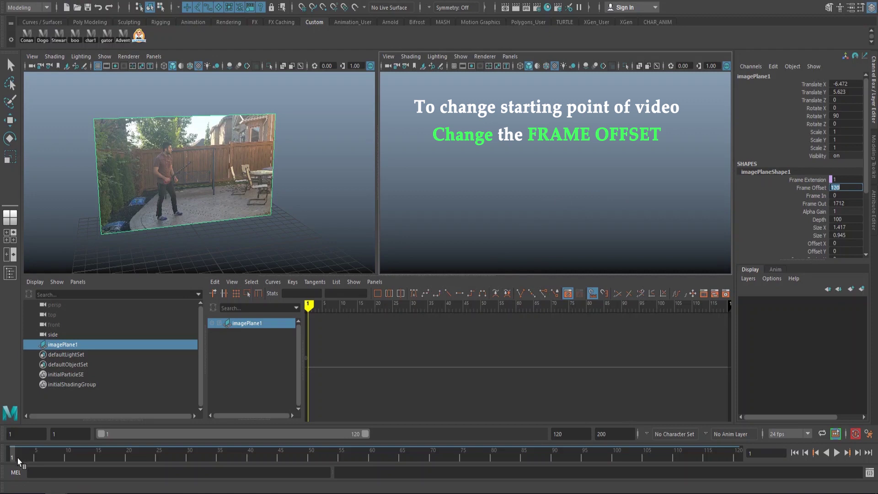
# Play and scrub to frames 51 and 26 to check the offset video.
pyautogui.hotkey('alt', 'v')
pyautogui.moveTo(5, 461); pyautogui.dragTo(320, 463)
pyautogui.press('w')
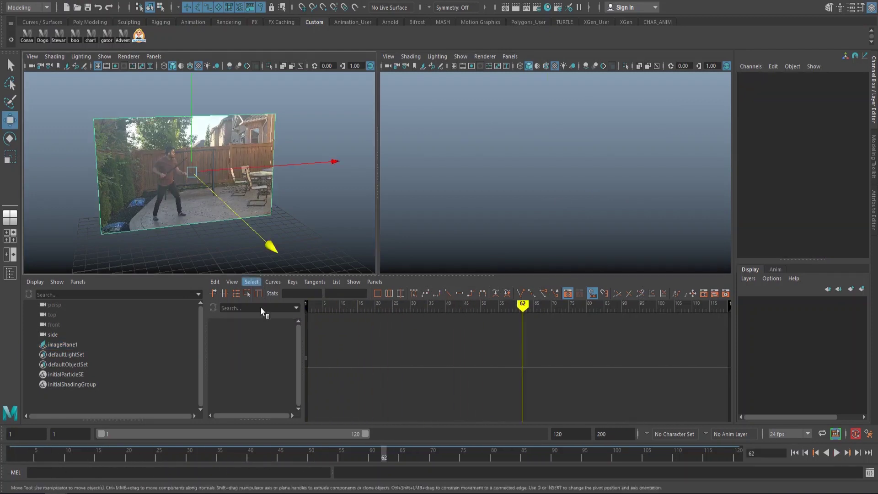
pyautogui.moveTo(19, 461); pyautogui.dragTo(165, 453)
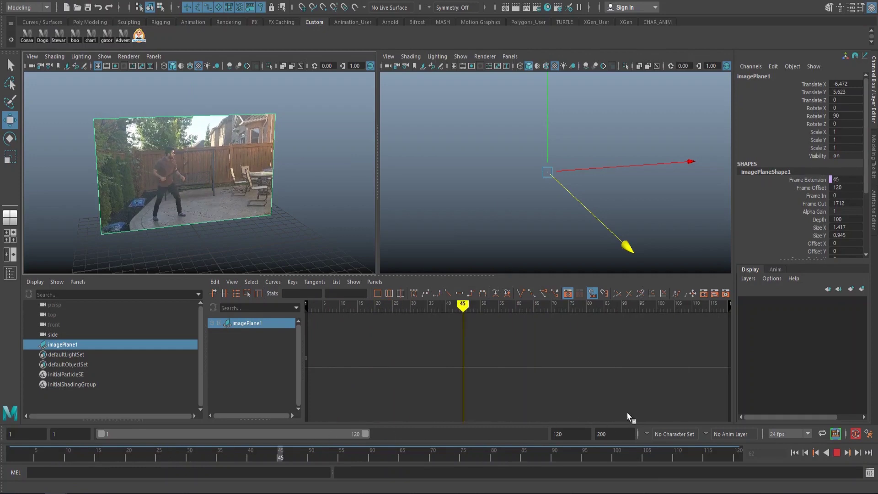
# Play the reference video in a maximized perspective view, then stop it.
pyautogui.press('Escape')
pyautogui.press('q')
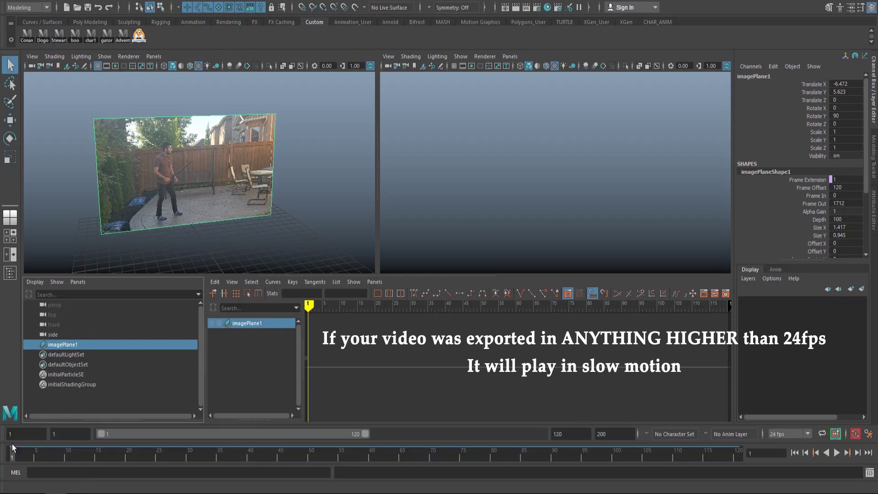
pyautogui.click(836, 453)
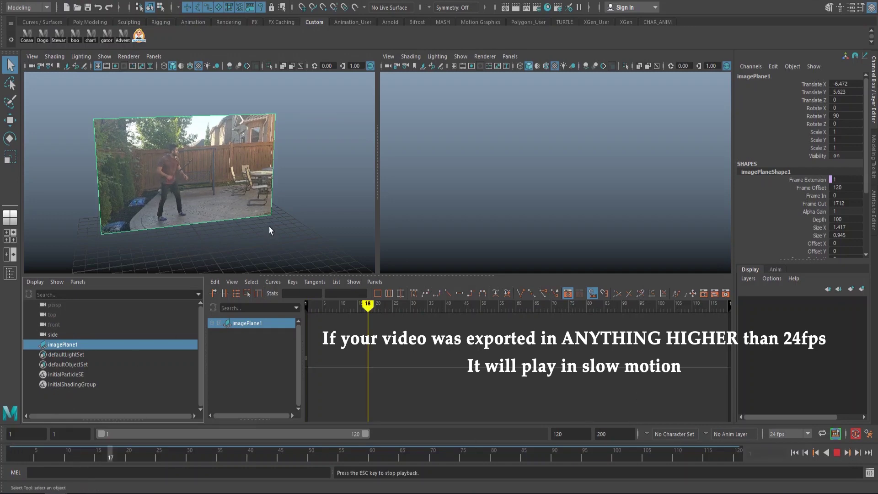
pyautogui.press('space')
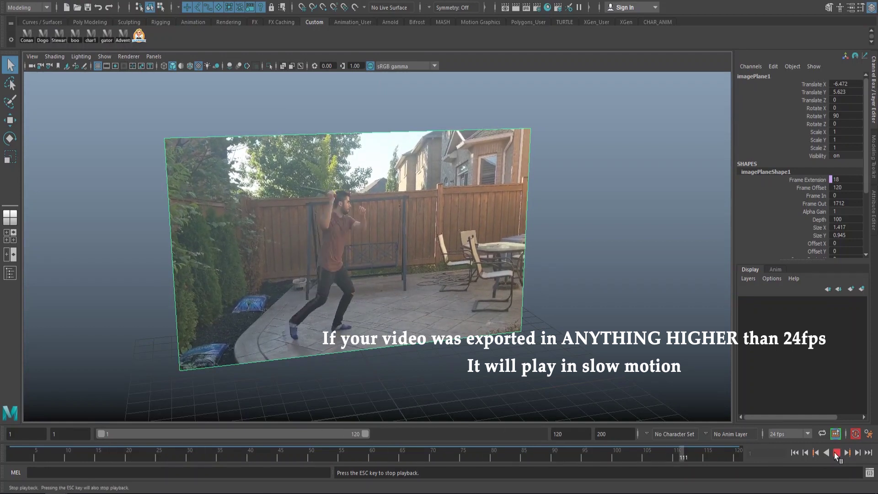
pyautogui.press('Escape')
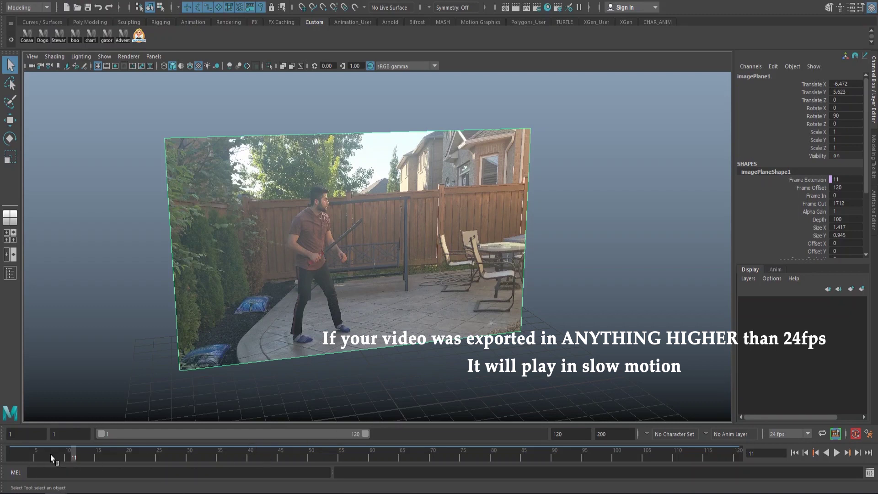
# Rewind to frame 1, play to frame 59, rewind again, and frame the image plane squarely.
pyautogui.moveTo(51, 458); pyautogui.dragTo(1, 456)
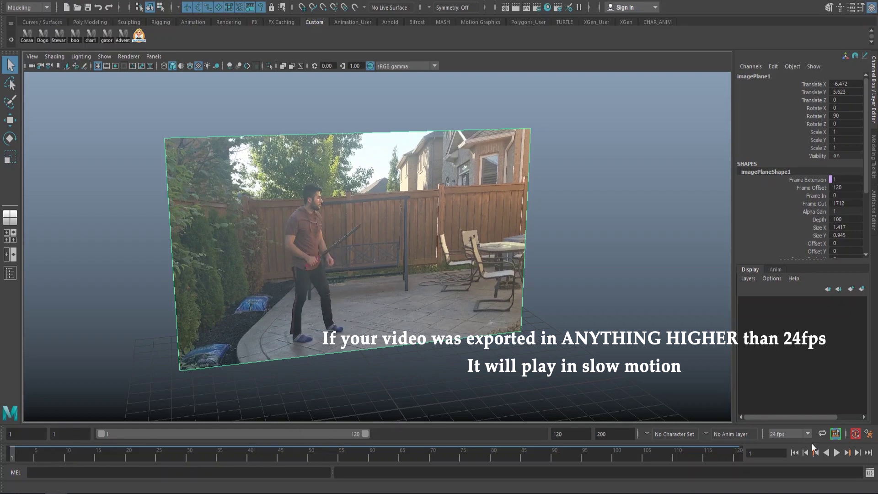
pyautogui.click(837, 453)
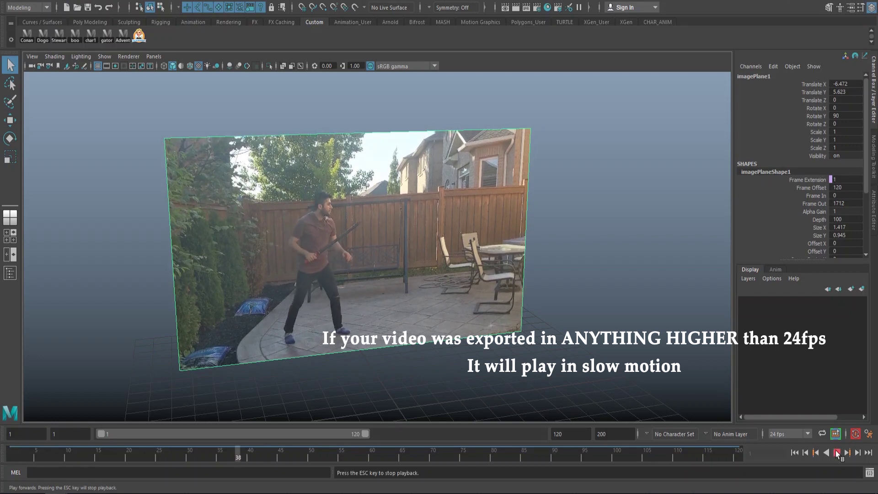
pyautogui.click(838, 453)
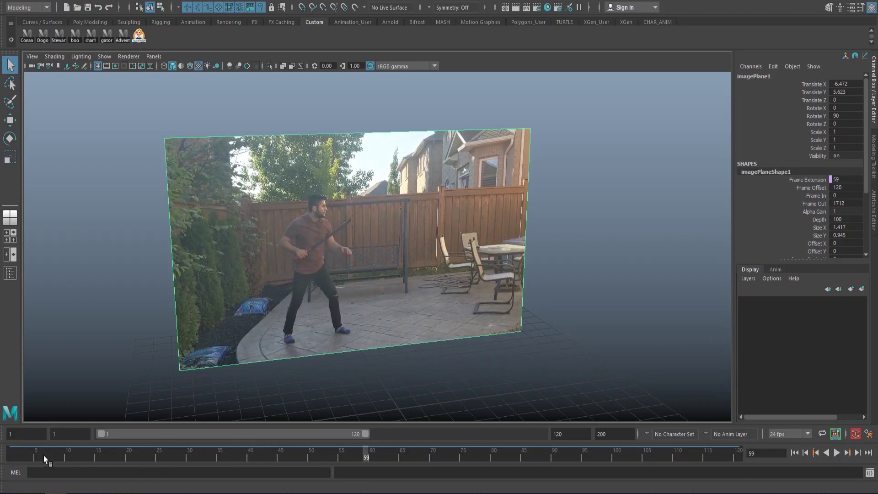
pyautogui.moveTo(45, 457); pyautogui.dragTo(10, 457)
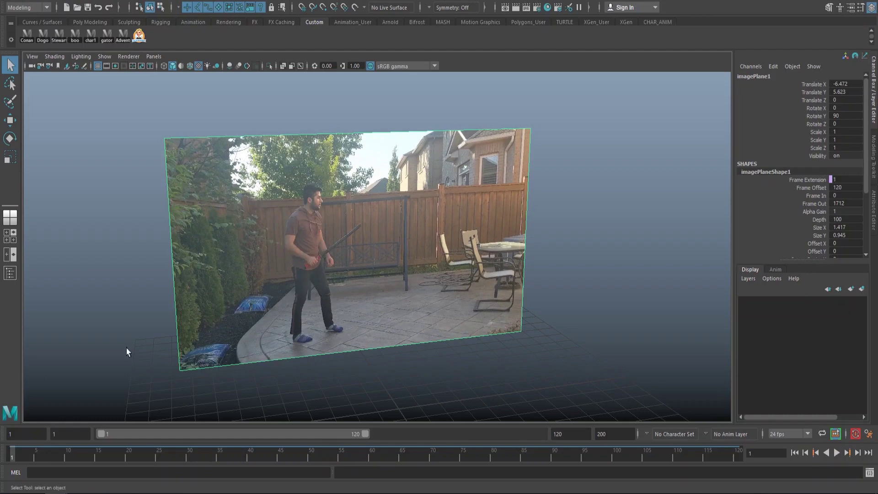
pyautogui.keyDown('alt'); pyautogui.moveTo(128, 353); pyautogui.dragTo(262, 261); pyautogui.keyUp('alt')
pyautogui.keyDown('alt'); pyautogui.moveTo(262, 261); pyautogui.dragTo(369, 270, button='middle'); pyautogui.keyUp('alt')
pyautogui.keyDown('alt'); pyautogui.moveTo(369, 270); pyautogui.dragTo(344, 271, button='right'); pyautogui.keyUp('alt')
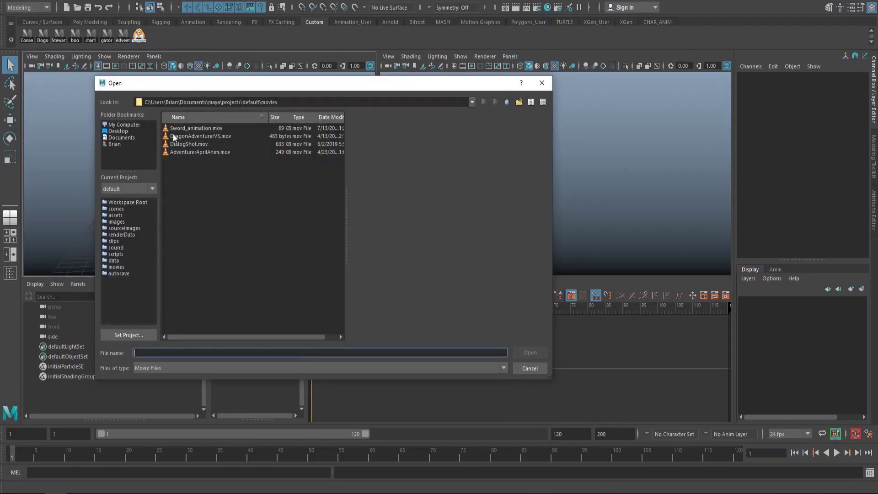
# Import the reference movie from the Desktop as a new image plane.
pyautogui.click(122, 131)
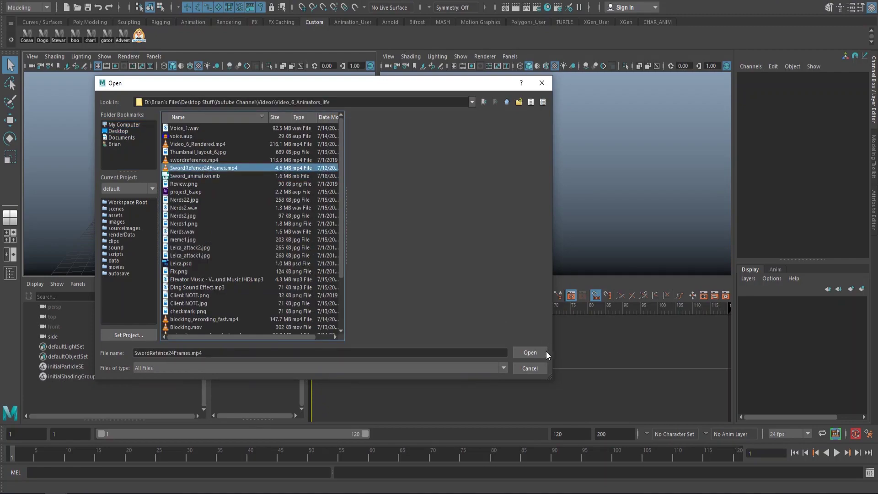
pyautogui.click(545, 353)
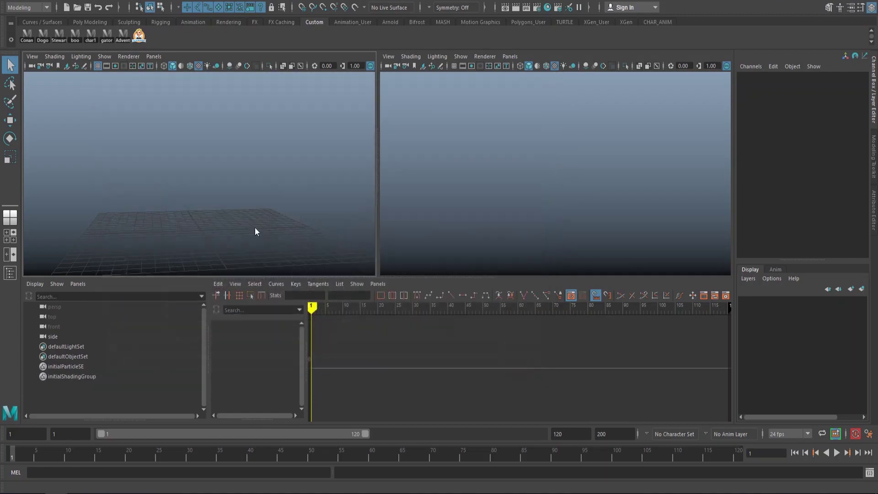
pyautogui.click(835, 452)
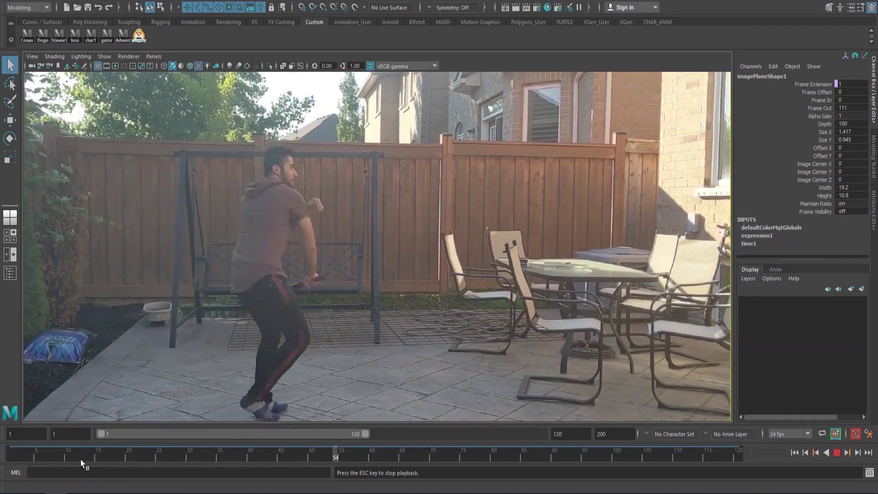
# Restart the video from the beginning and stop playback at frame 1.
pyautogui.click(17, 452)
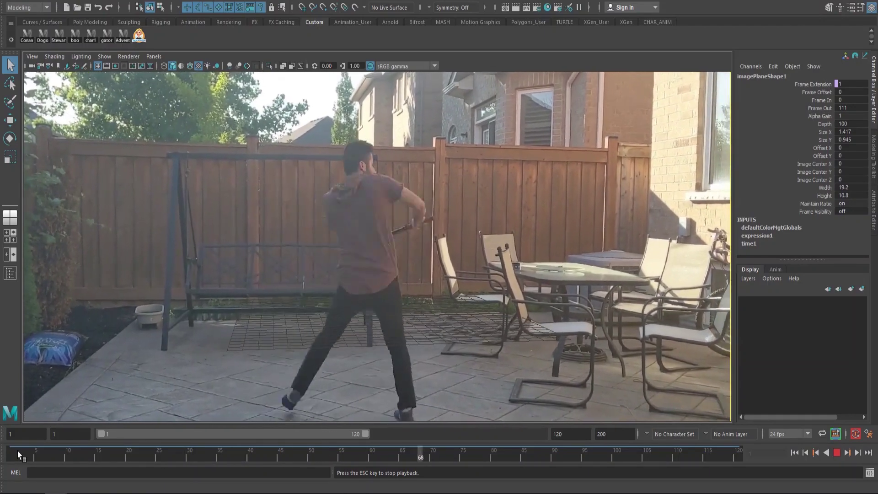
pyautogui.click(18, 451)
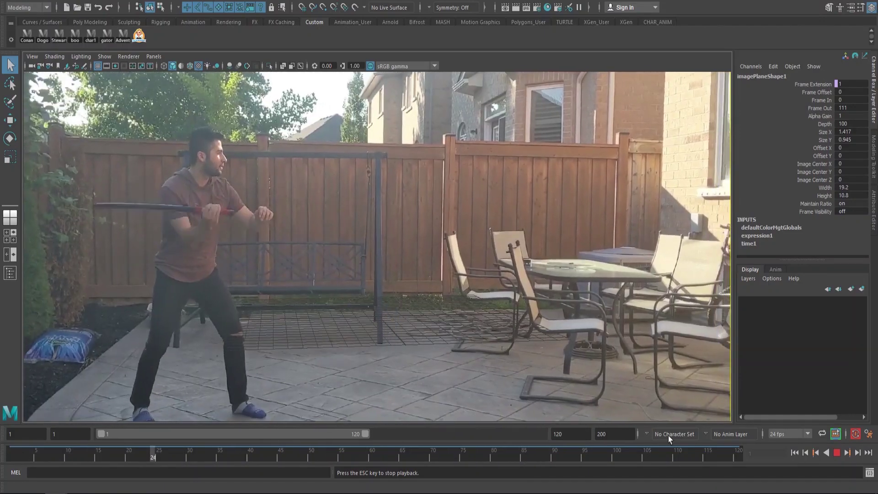
pyautogui.press('Escape')
pyautogui.click(12, 453)
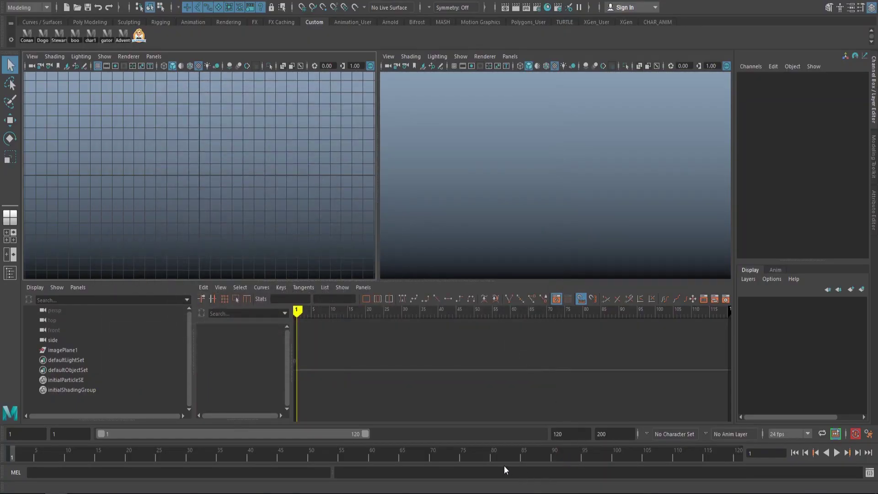
# Highlight the Command Line error about the unsupported file type or codec, then deselect everything.
pyautogui.moveTo(339, 473); pyautogui.dragTo(869, 478)
pyautogui.moveTo(790, 474); pyautogui.dragTo(846, 475)
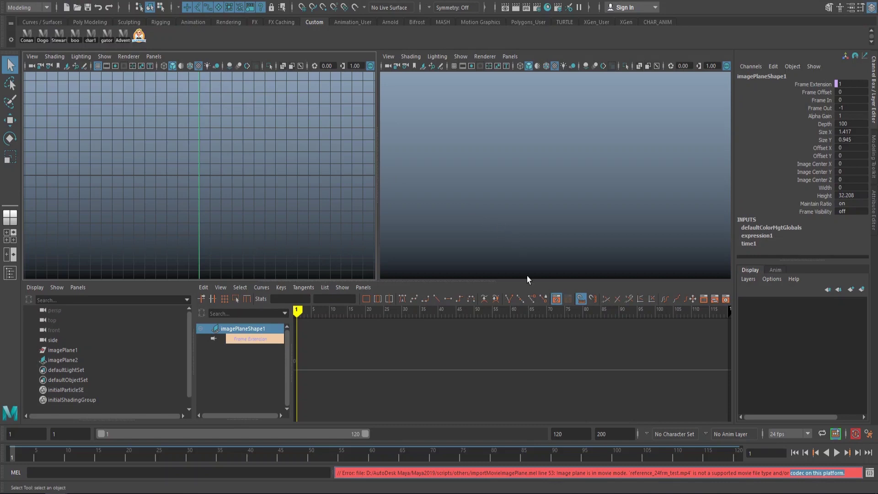
pyautogui.click(129, 185)
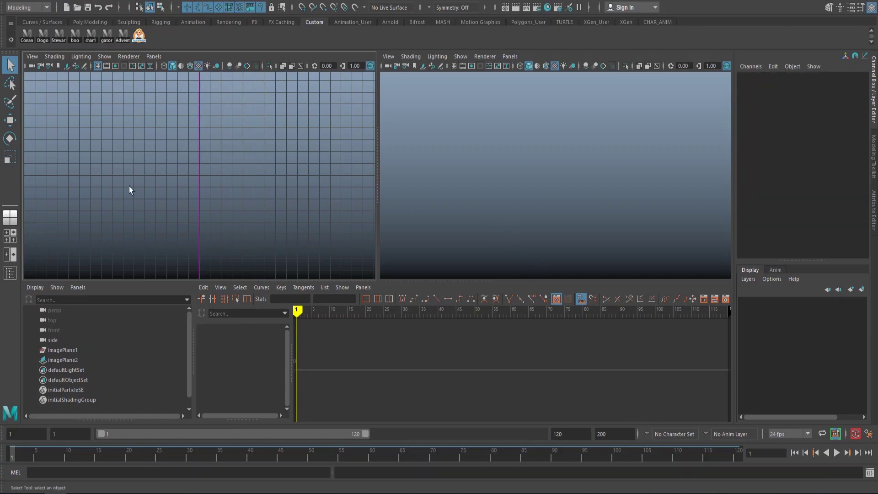